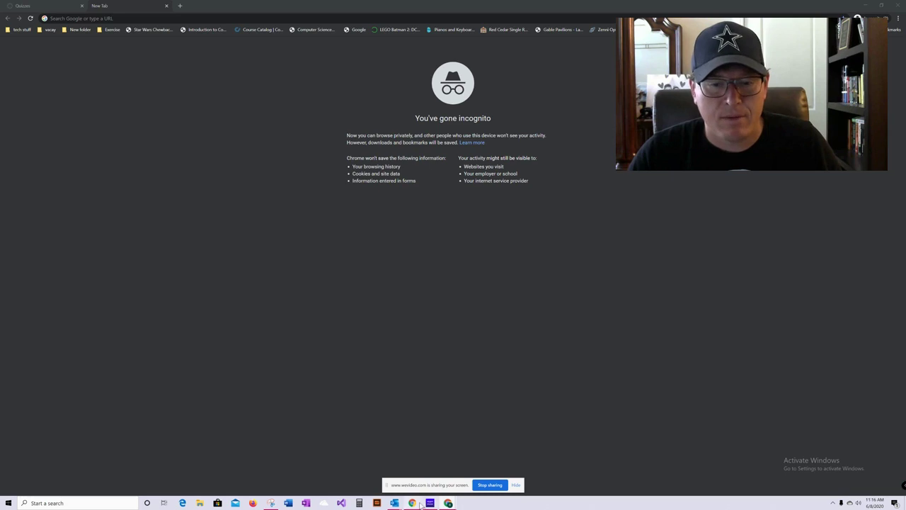
{"action": "mouse_move", "coordinate": [446, 503]}
{"action": "left_click", "coordinate": [401, 480]}
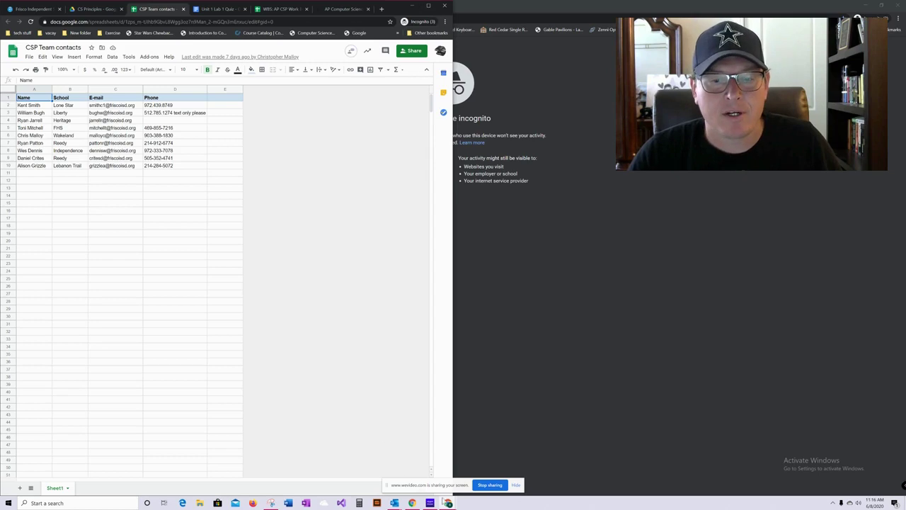
{"action": "mouse_move", "coordinate": [447, 503]}
{"action": "left_click", "coordinate": [440, 480]}
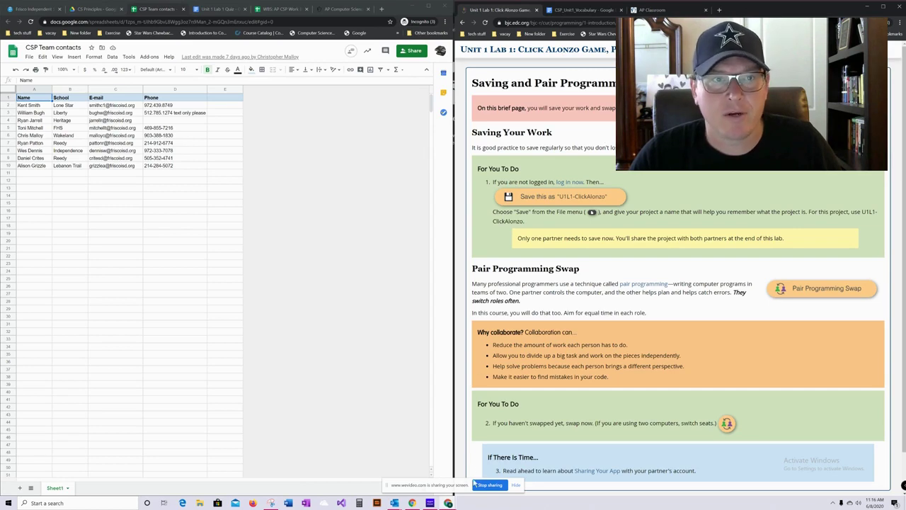
{"action": "left_click", "coordinate": [449, 503]}
{"action": "left_click", "coordinate": [495, 476]}
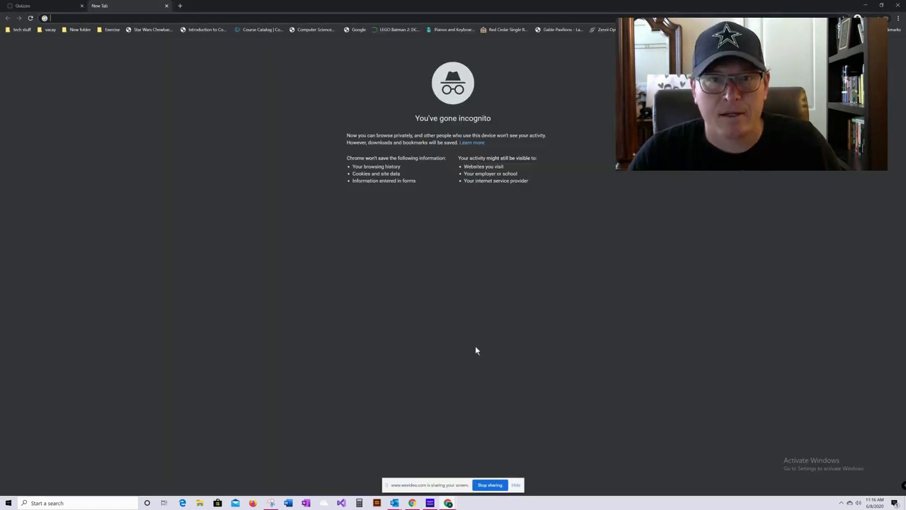
Step: Switch to the course's Quizzes page and start a new quiz named Video Quiz
{"action": "left_click", "coordinate": [63, 6]}
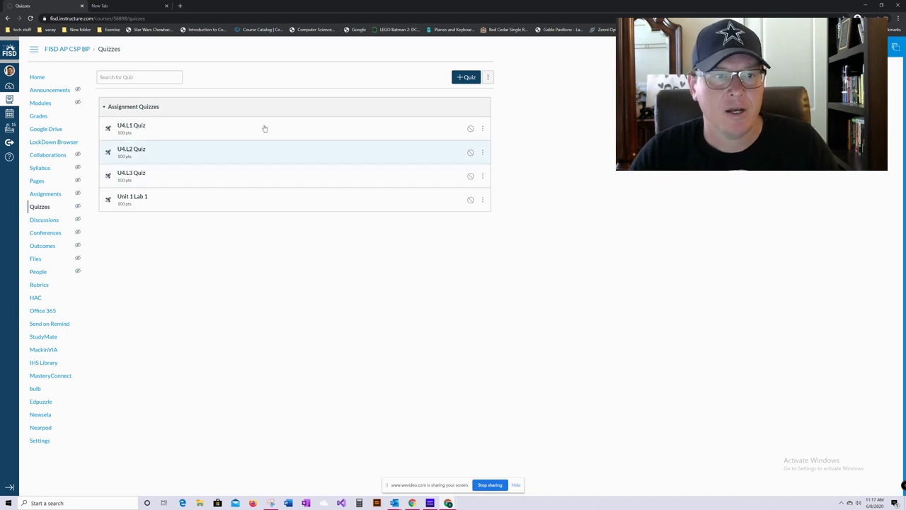
{"action": "left_click", "coordinate": [468, 77]}
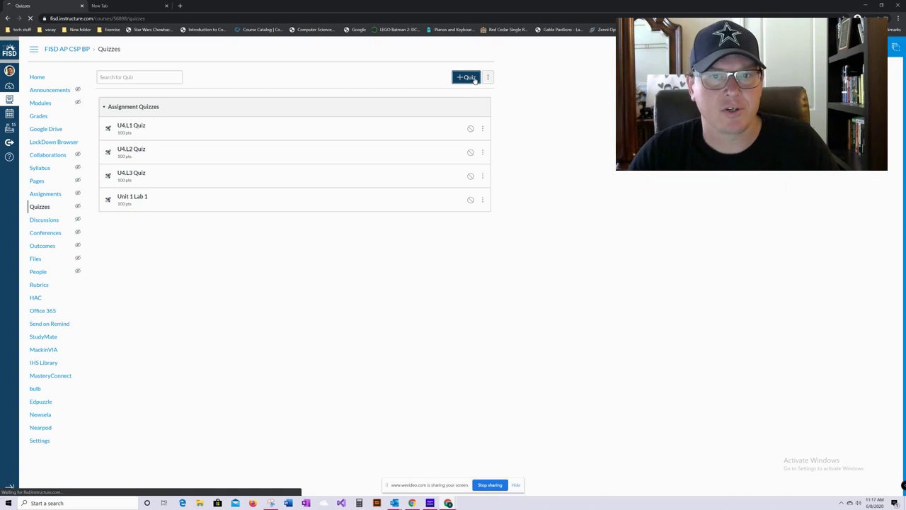
{"action": "left_click", "coordinate": [202, 100]}
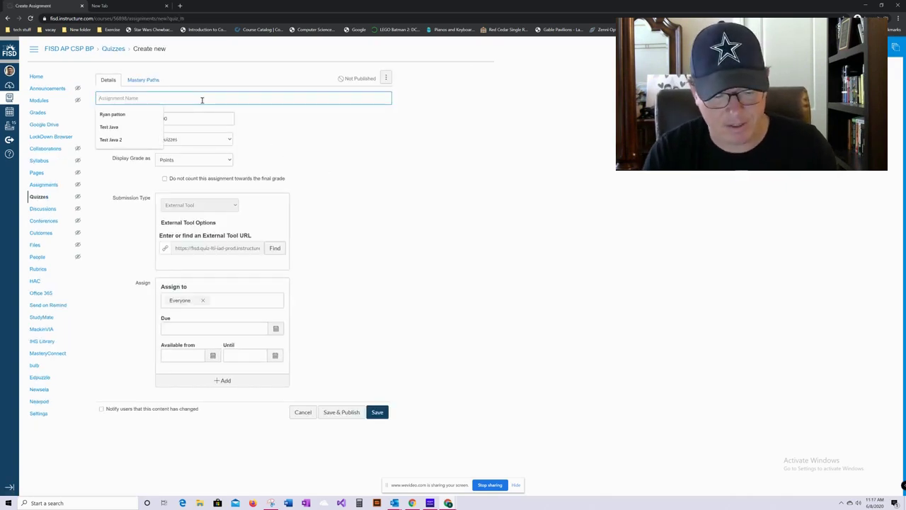
{"action": "type", "text": "Test Quiz"}
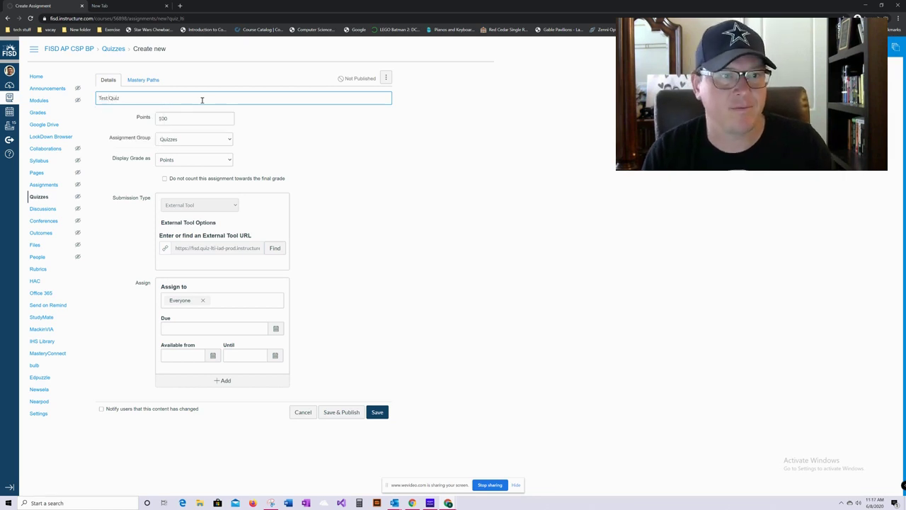
{"action": "key", "text": "Home"}
{"action": "key", "text": "ctrl+shift+Right"}
{"action": "type", "text": "Video"}
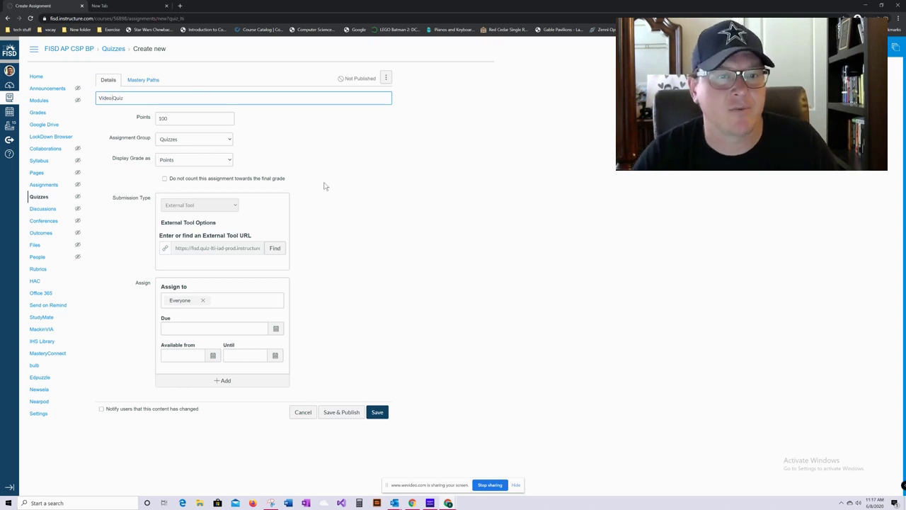
{"action": "left_click", "coordinate": [364, 178]}
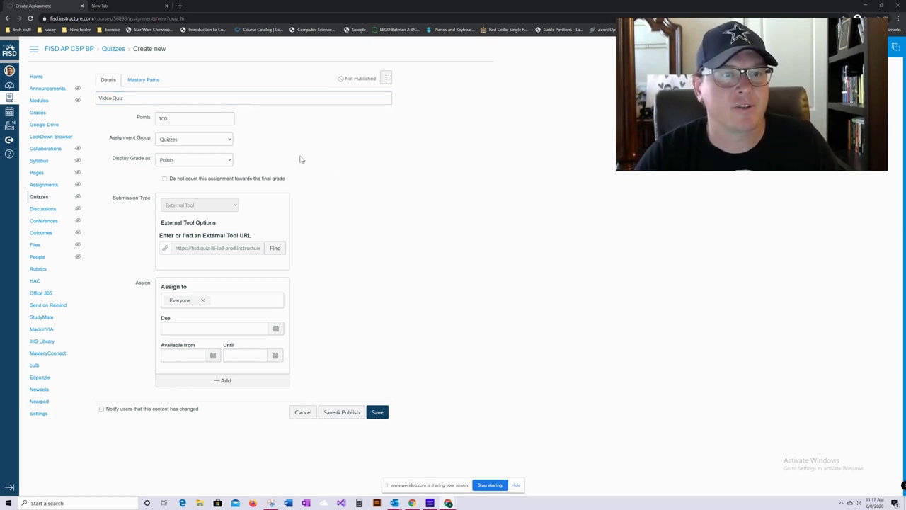
Step: Check the assignment group choices, keep the quiz in the Quizzes group, and save it
{"action": "left_click", "coordinate": [185, 141]}
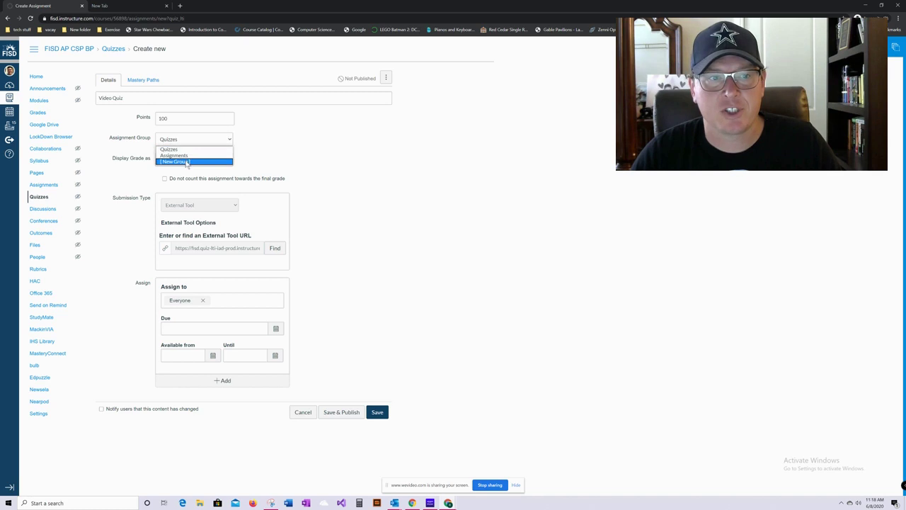
{"action": "left_click", "coordinate": [269, 139]}
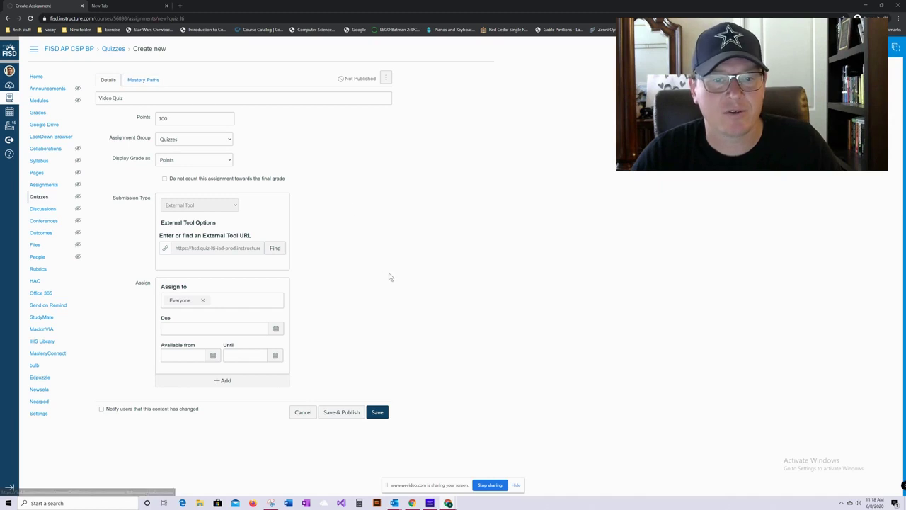
{"action": "left_click", "coordinate": [378, 411]}
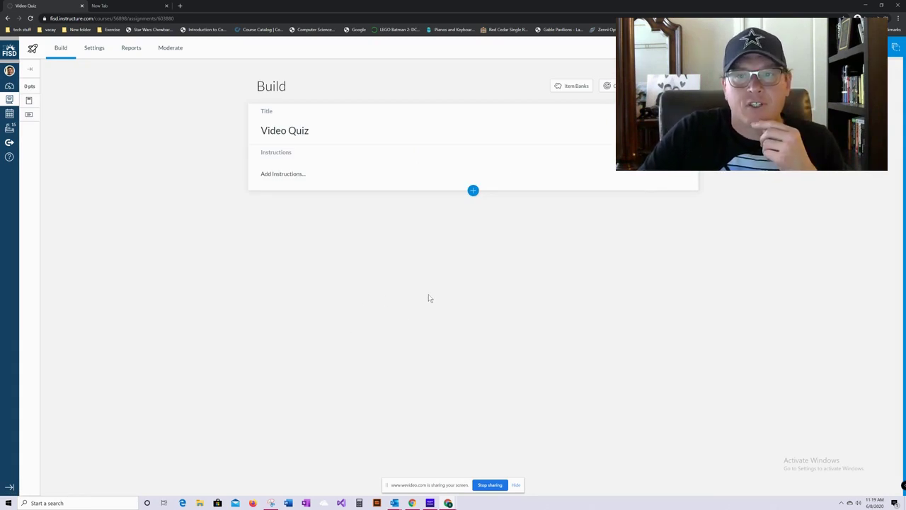
Step: Open the Unit 1 item bank in the full item bank view and start a new multiple choice question there
{"action": "left_click", "coordinate": [571, 88]}
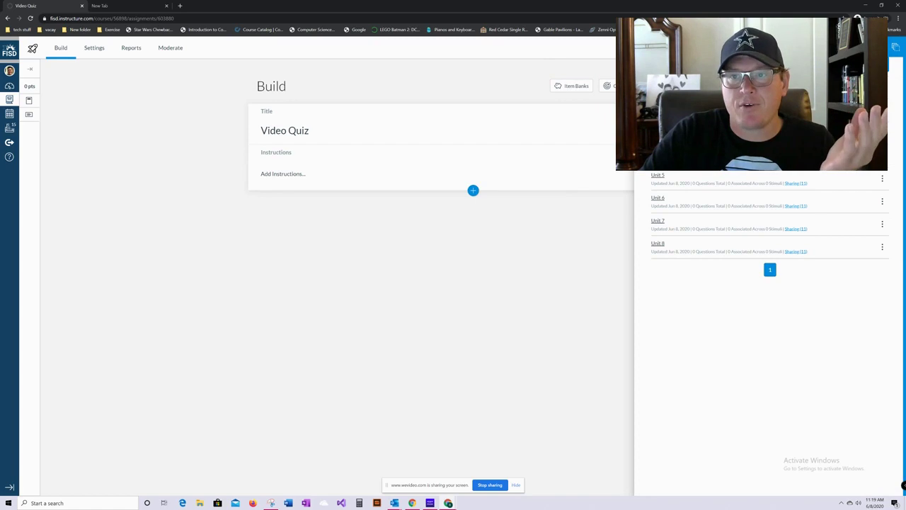
{"action": "left_click", "coordinate": [657, 84]}
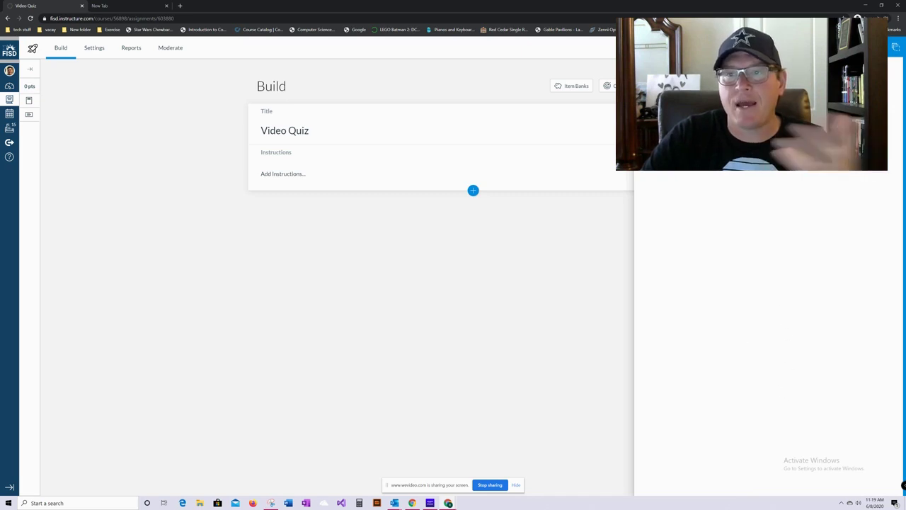
{"action": "left_click", "coordinate": [572, 85]}
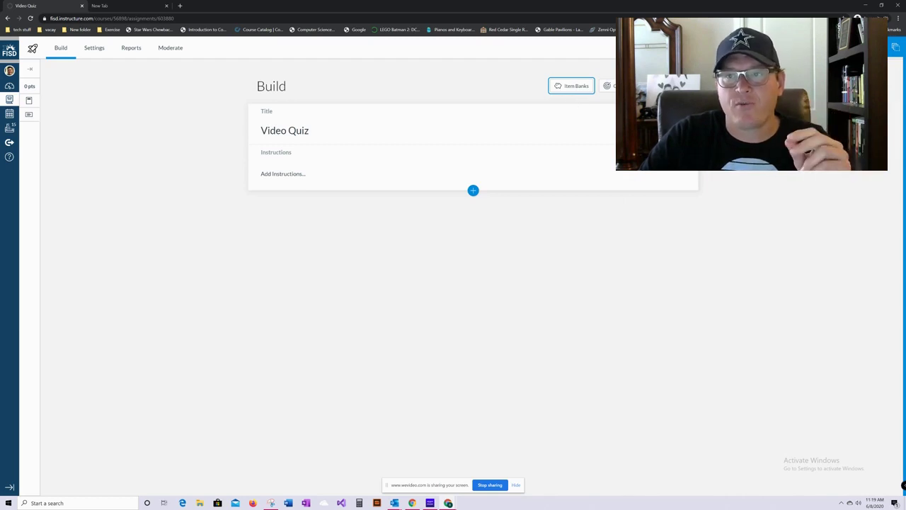
{"action": "left_click", "coordinate": [877, 47]}
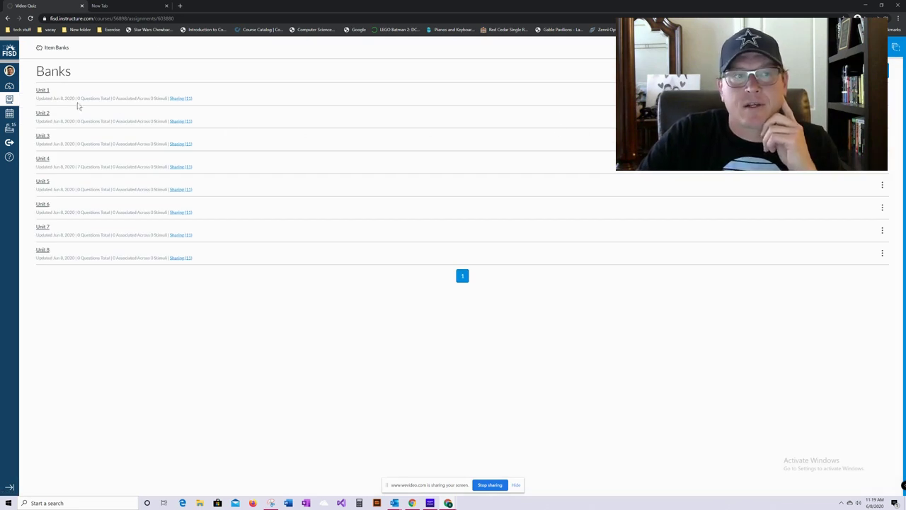
{"action": "left_click", "coordinate": [43, 90]}
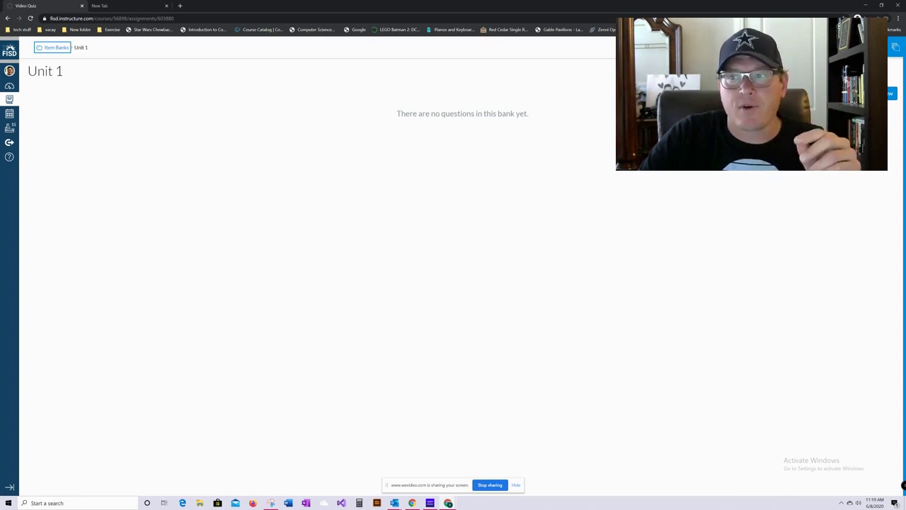
{"action": "left_click", "coordinate": [891, 93]}
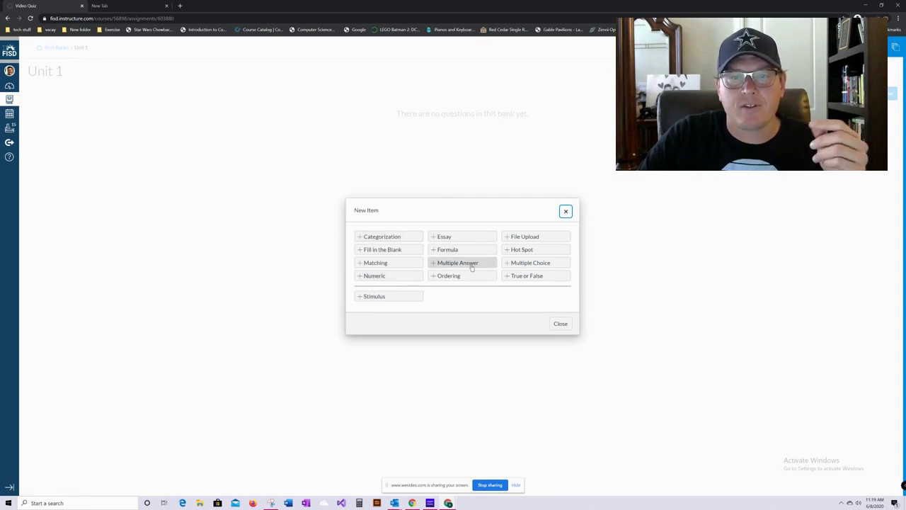
{"action": "left_click", "coordinate": [524, 263]}
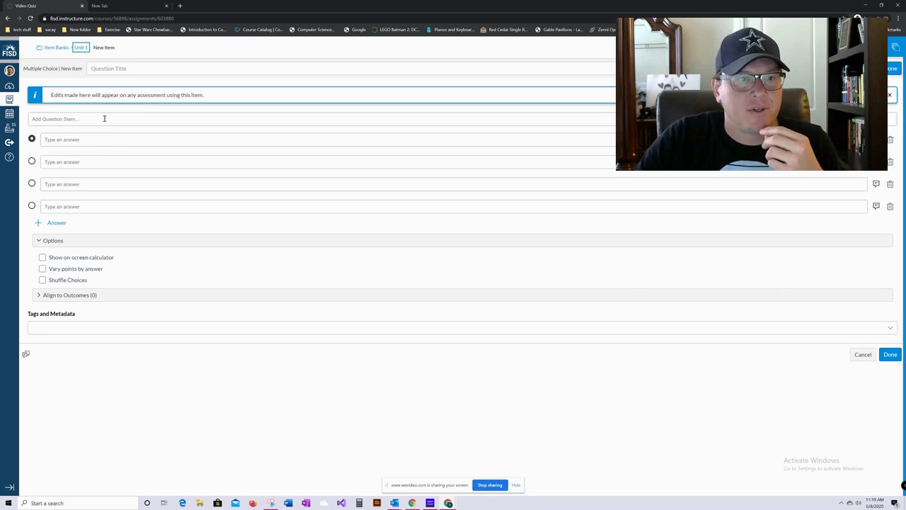
Step: Title the bank question Number 1 and enter the stem "What is my name?"
{"action": "left_click", "coordinate": [103, 119]}
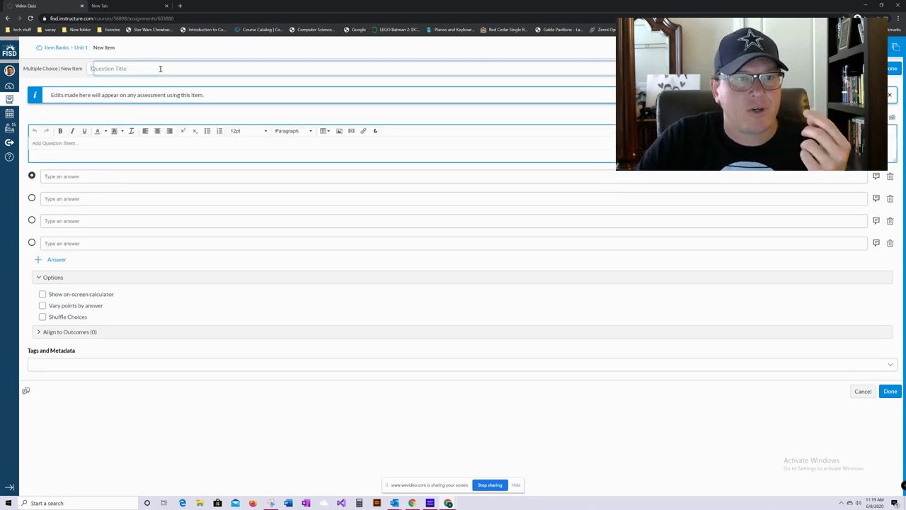
{"action": "left_click", "coordinate": [160, 68]}
{"action": "type", "text": "Number 1"}
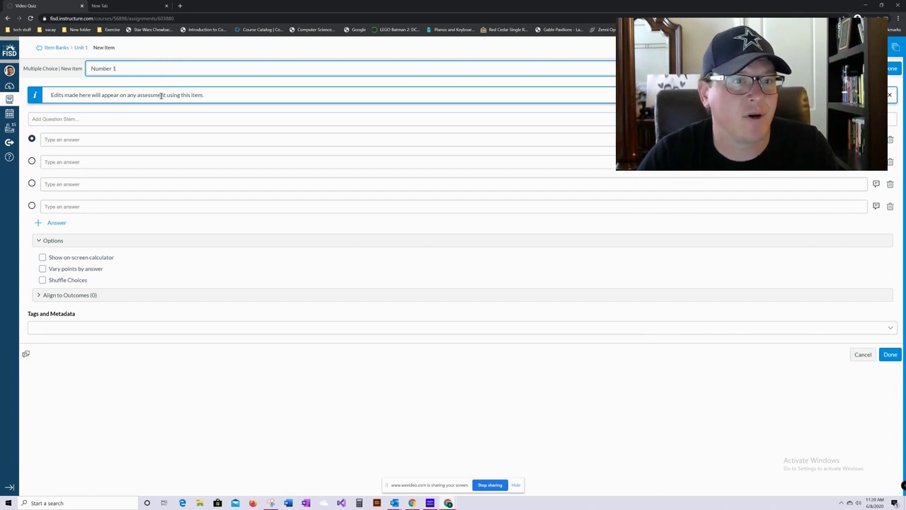
{"action": "left_click", "coordinate": [81, 119]}
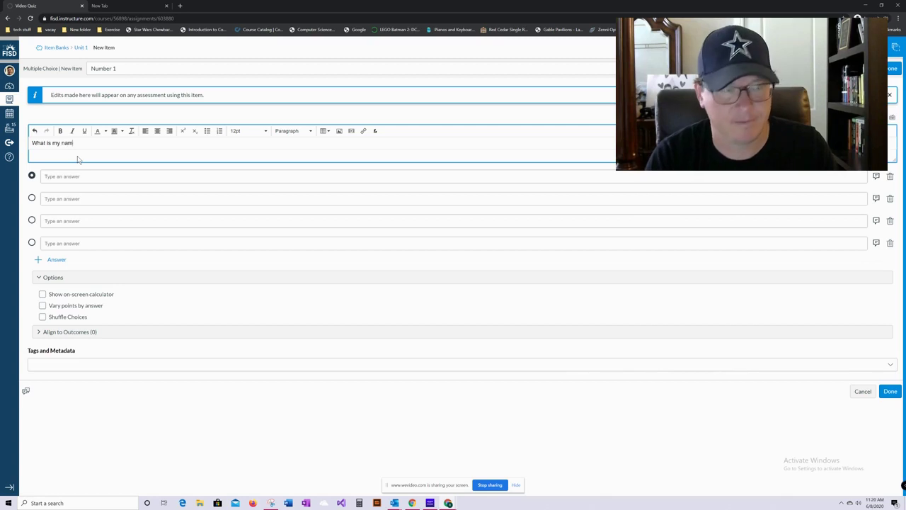
Step: Fill the four answer choices with different first names, keep the first as the correct answer, and save the bank question
{"action": "left_click", "coordinate": [81, 182]}
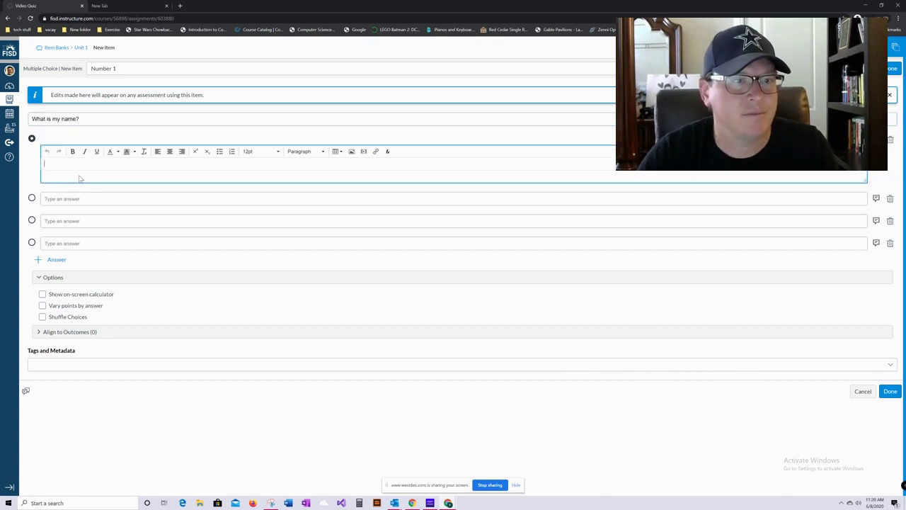
{"action": "key", "text": "Tab"}
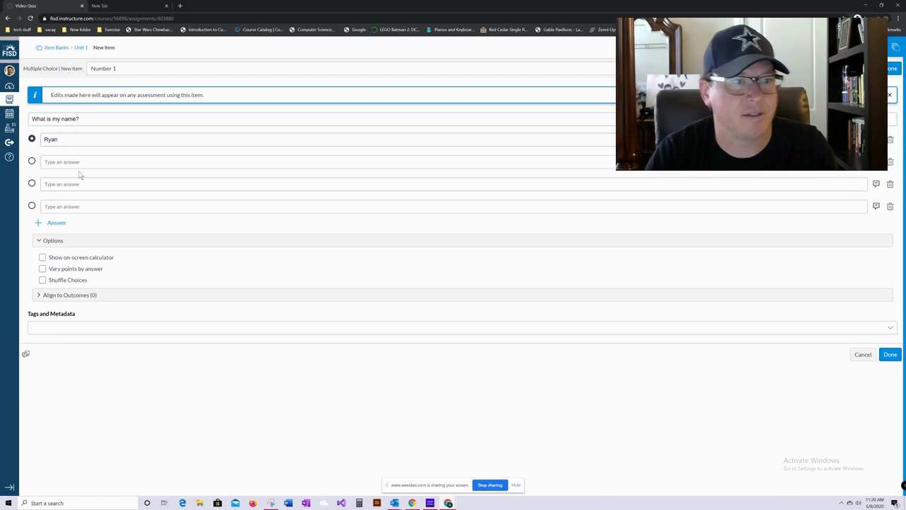
{"action": "left_click", "coordinate": [81, 165]}
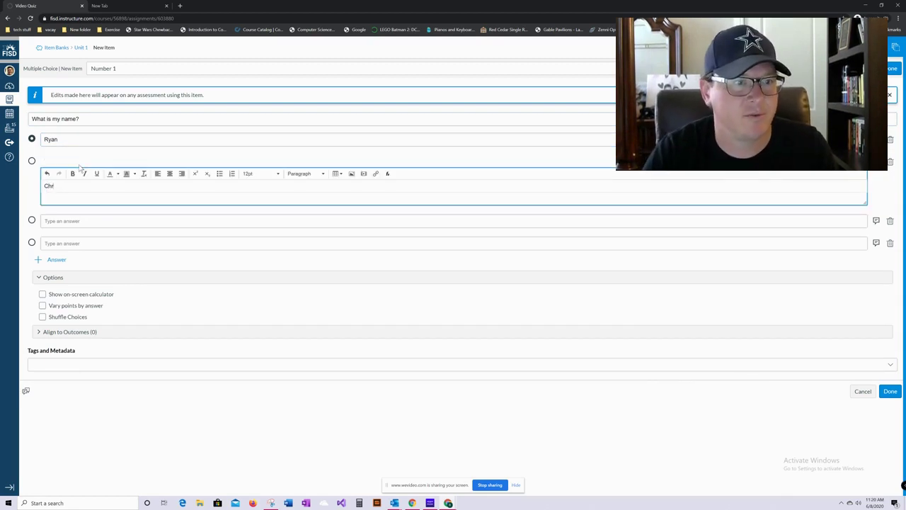
{"action": "left_click", "coordinate": [69, 220]}
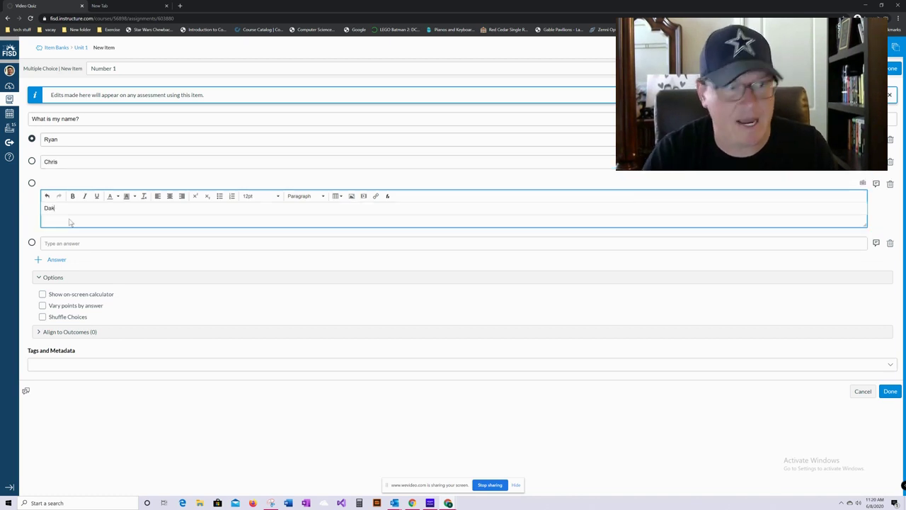
{"action": "left_click", "coordinate": [77, 243]}
{"action": "type", "text": "Jerry"}
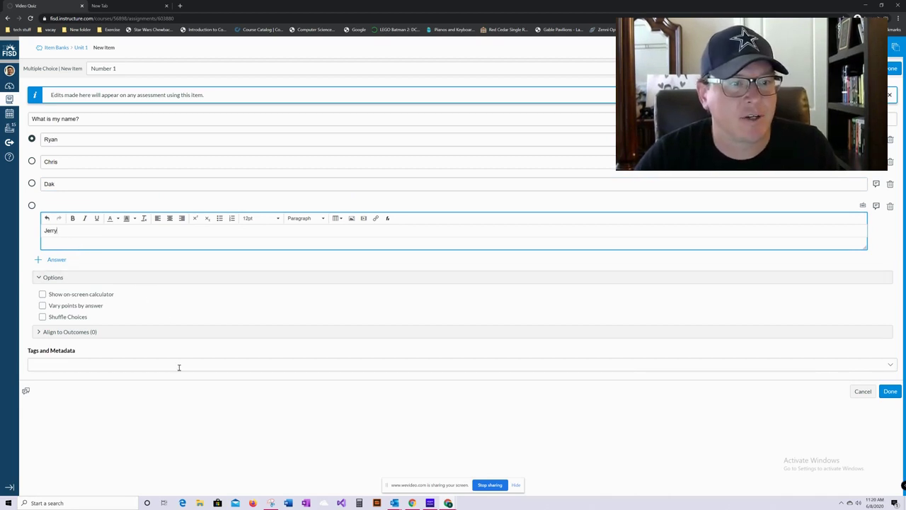
{"action": "left_click", "coordinate": [155, 425]}
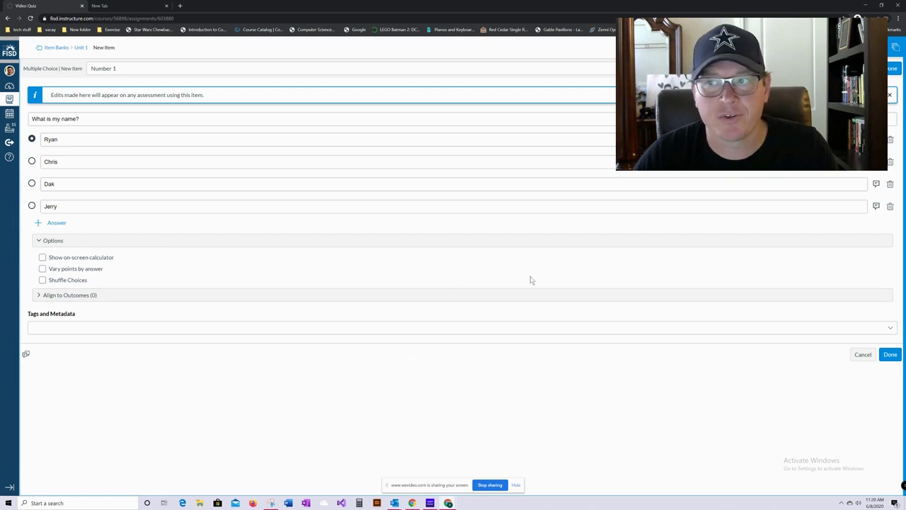
{"action": "left_click", "coordinate": [889, 354]}
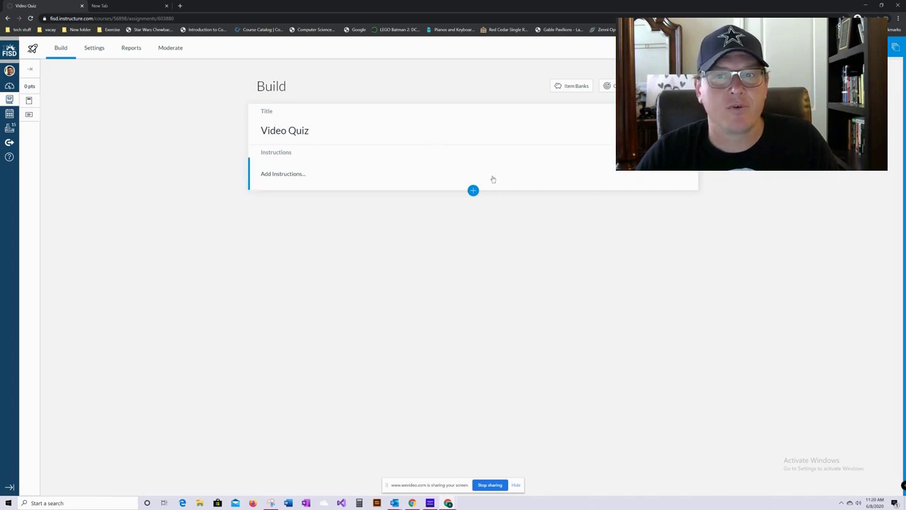
Step: Add the Number 1 question from the Unit 1 item bank to the quiz, and remove it from the quiz again
{"action": "left_click", "coordinate": [571, 85]}
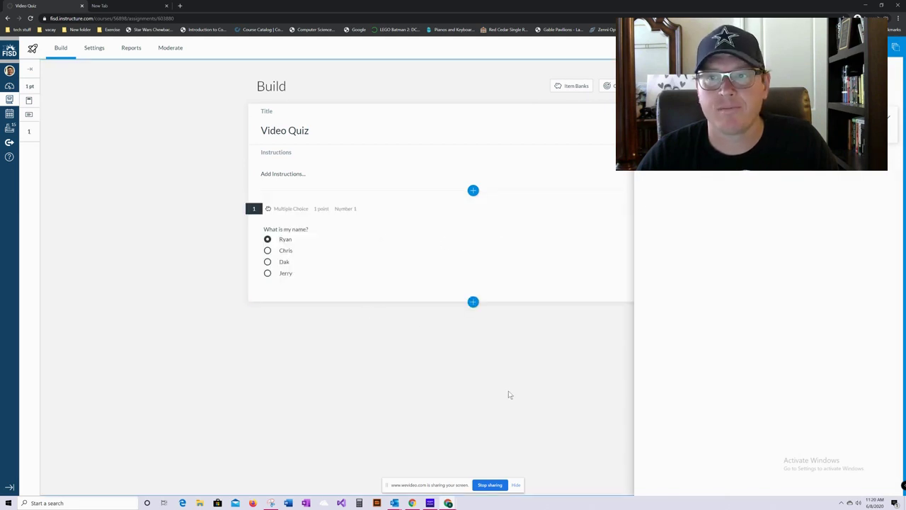
{"action": "left_click", "coordinate": [647, 74]}
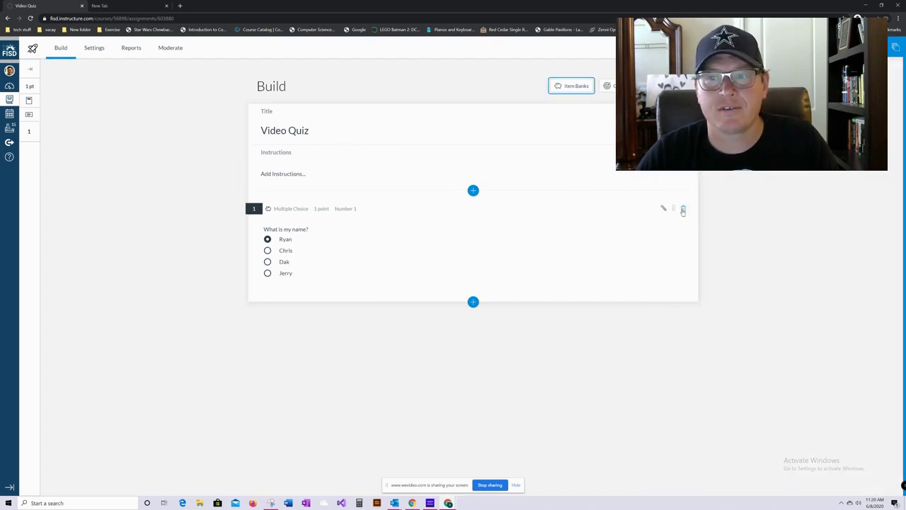
{"action": "left_click", "coordinate": [683, 208]}
{"action": "left_click", "coordinate": [511, 291]}
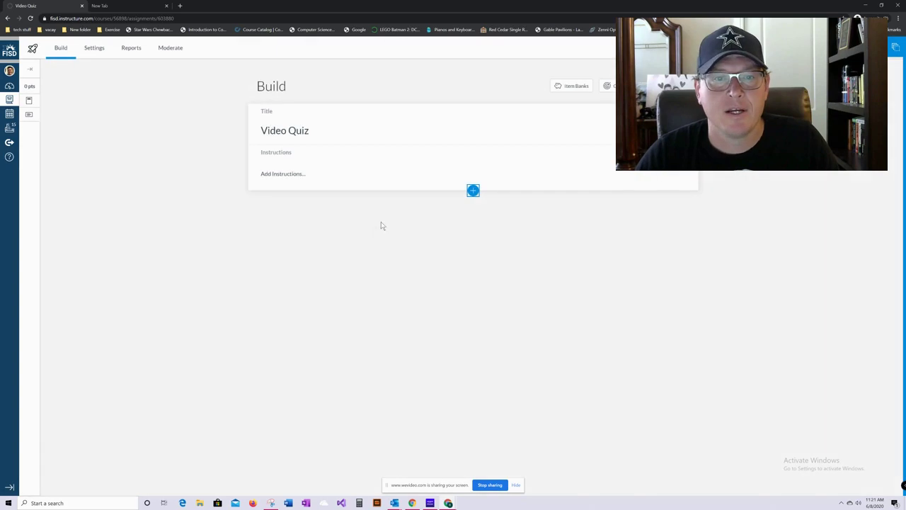
Step: Insert a multiple choice question directly into the quiz and title it "Who is my favorite football team?"
{"action": "left_click", "coordinate": [472, 191]}
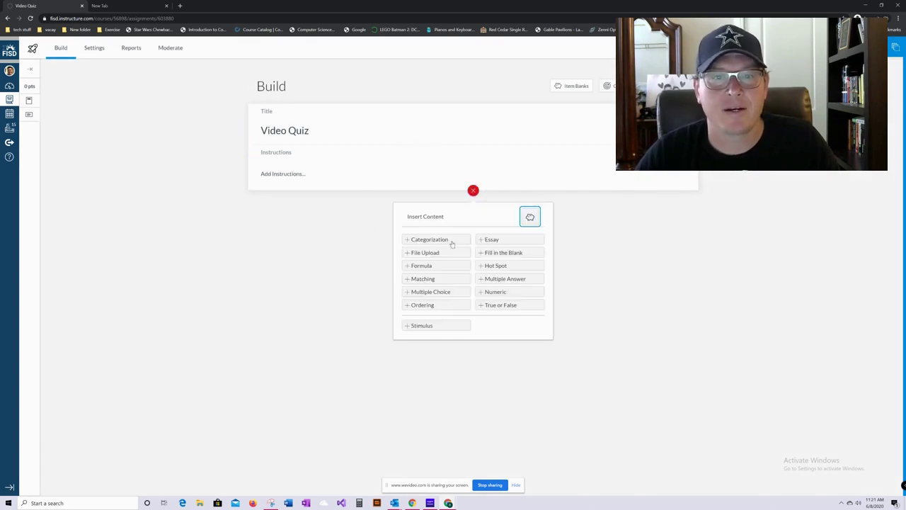
{"action": "left_click", "coordinate": [440, 296]}
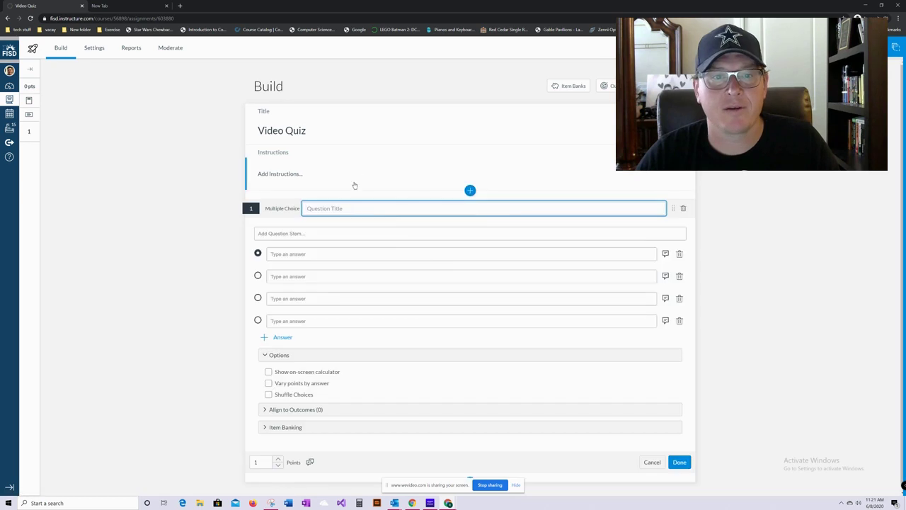
{"action": "type", "text": "Who is my favorite football team?"}
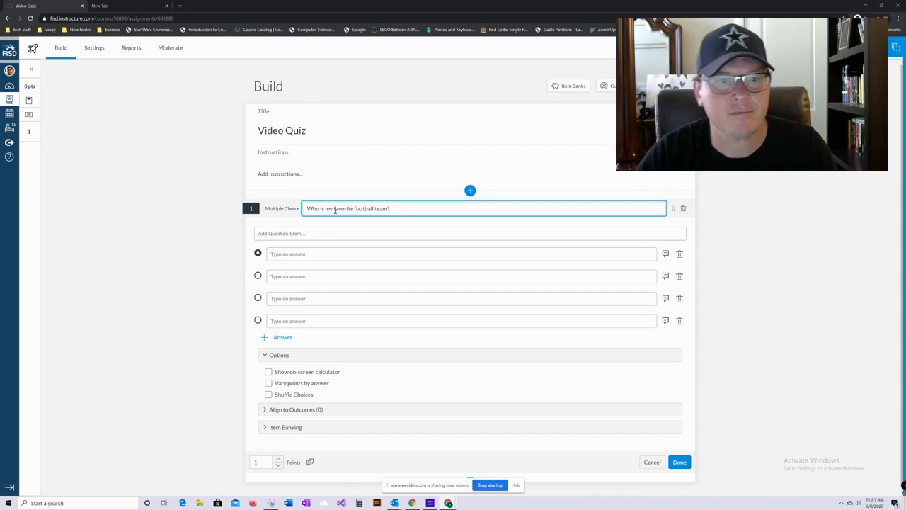
Step: Fill the four answer choices of the football team question with Cowboys, Oilers, Browns and Patriots
{"action": "left_click", "coordinate": [309, 254]}
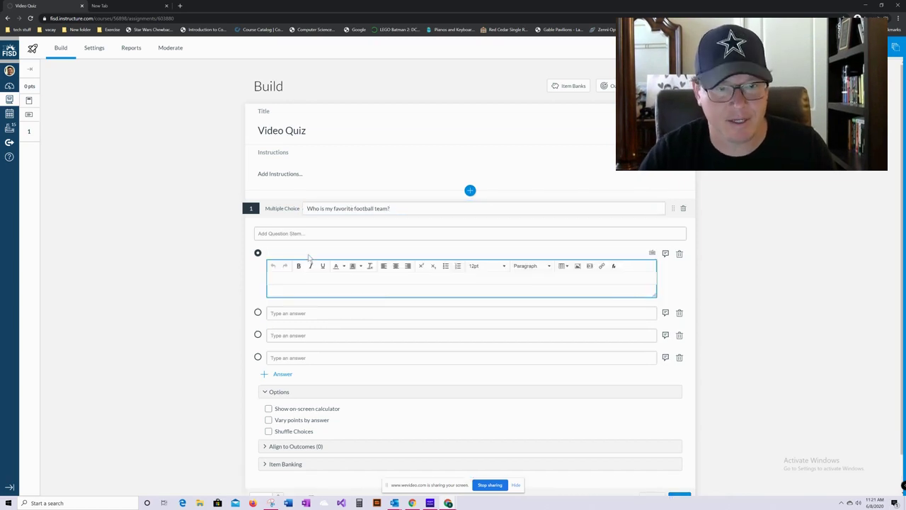
{"action": "type", "text": "Cowboys"}
{"action": "left_click", "coordinate": [322, 276]}
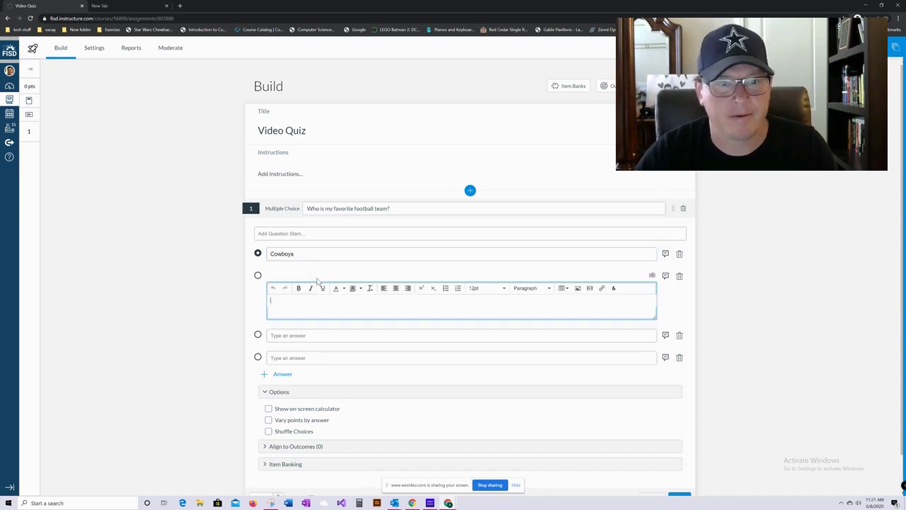
{"action": "type", "text": "Oilers"}
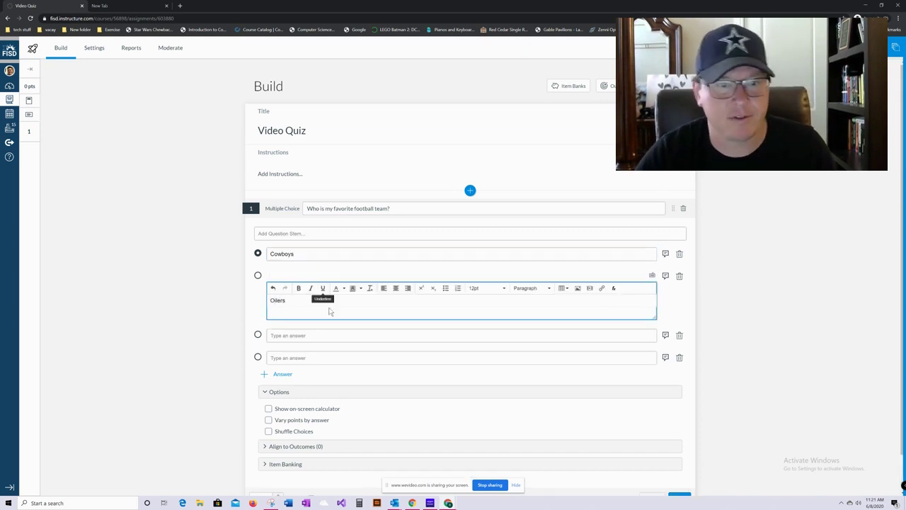
{"action": "left_click", "coordinate": [314, 335]}
{"action": "type", "text": "brows"}
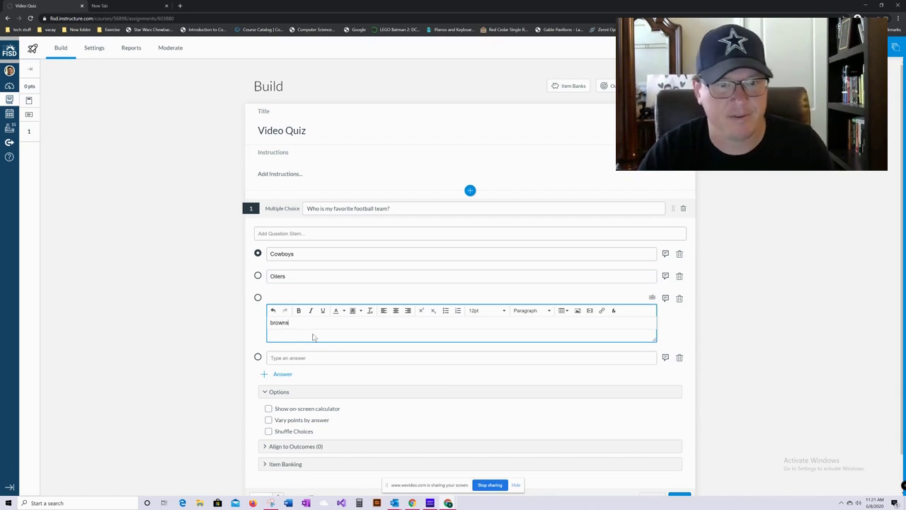
{"action": "type", "text": "B"}
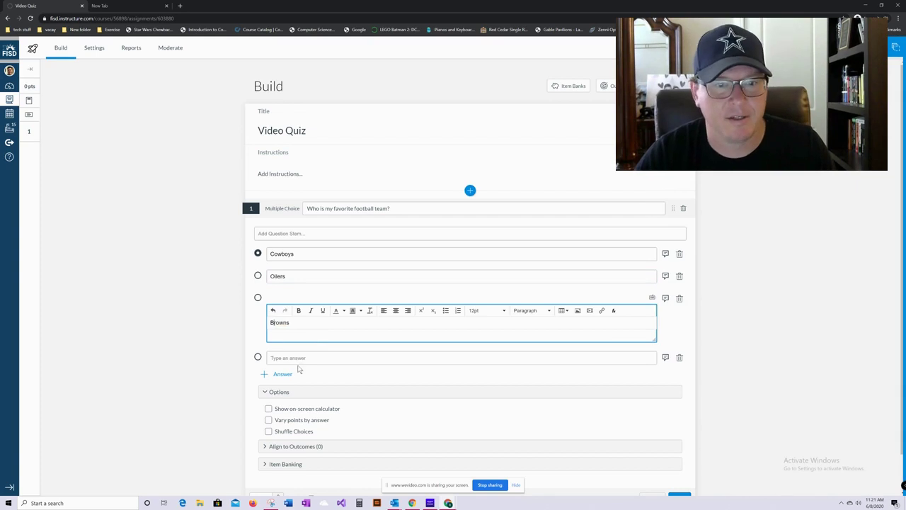
{"action": "left_click", "coordinate": [297, 363]}
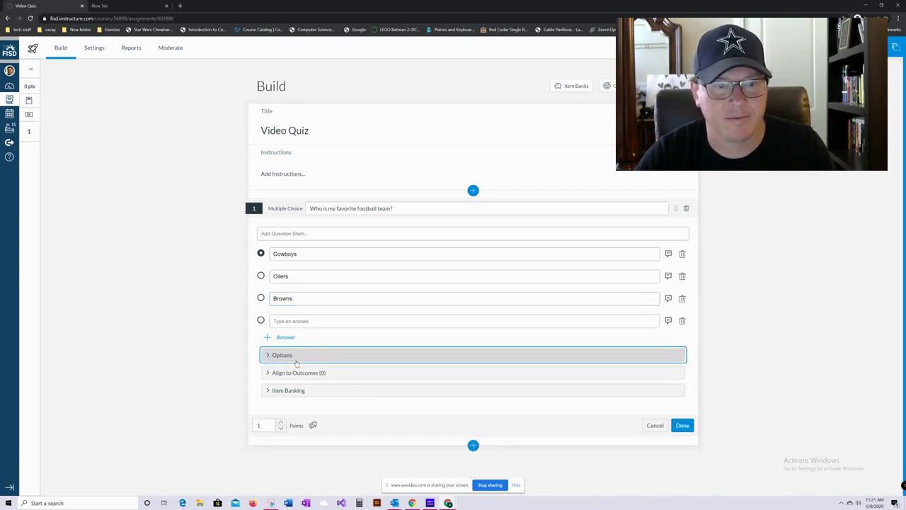
{"action": "left_click", "coordinate": [294, 322]}
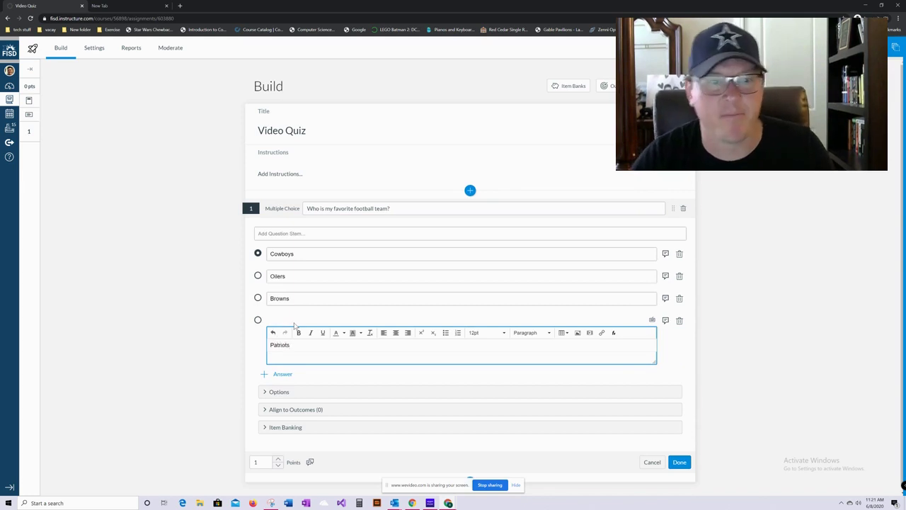
{"action": "left_click", "coordinate": [261, 348]}
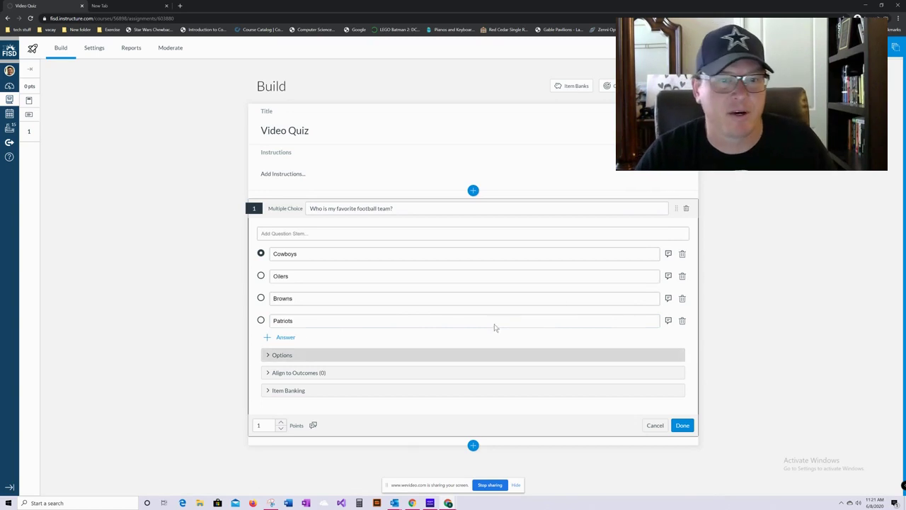
Step: Mark Oilers as the correct answer and try to add the football team question to an item bank
{"action": "left_click", "coordinate": [261, 253]}
{"action": "left_click", "coordinate": [261, 276]}
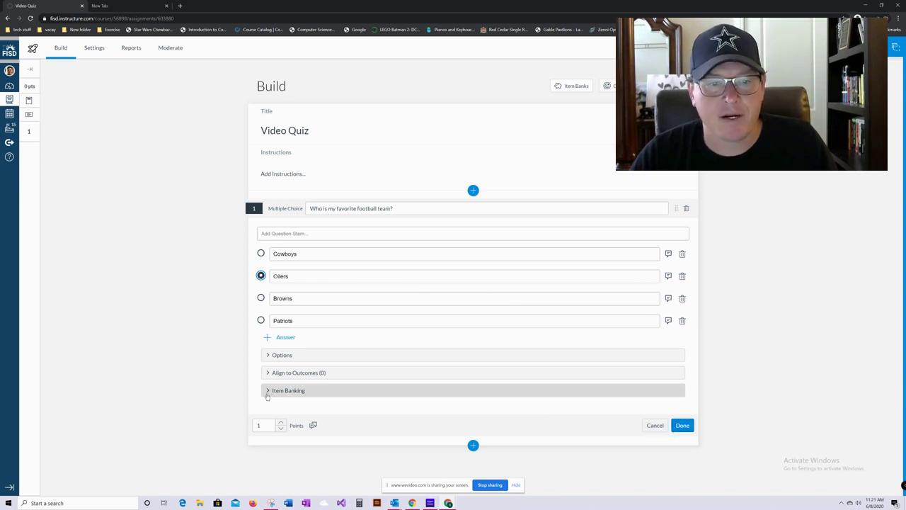
{"action": "left_click", "coordinate": [267, 393]}
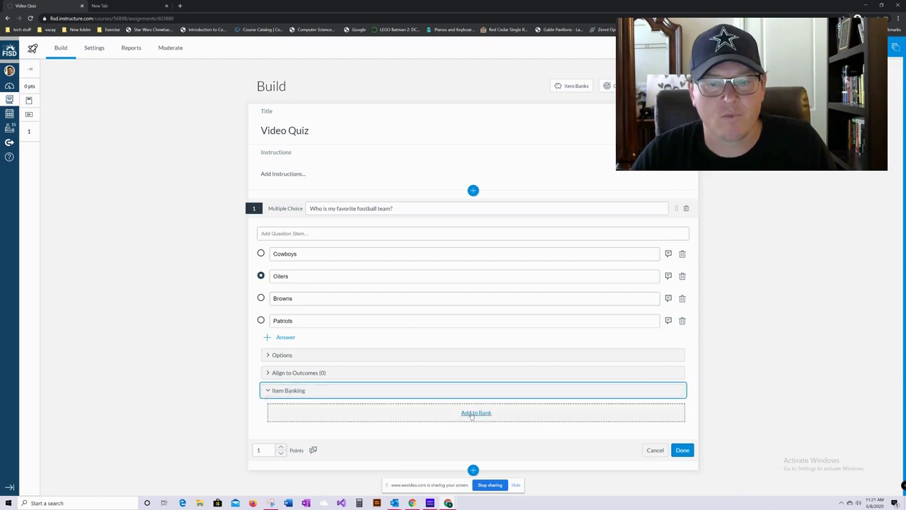
{"action": "left_click", "coordinate": [471, 414]}
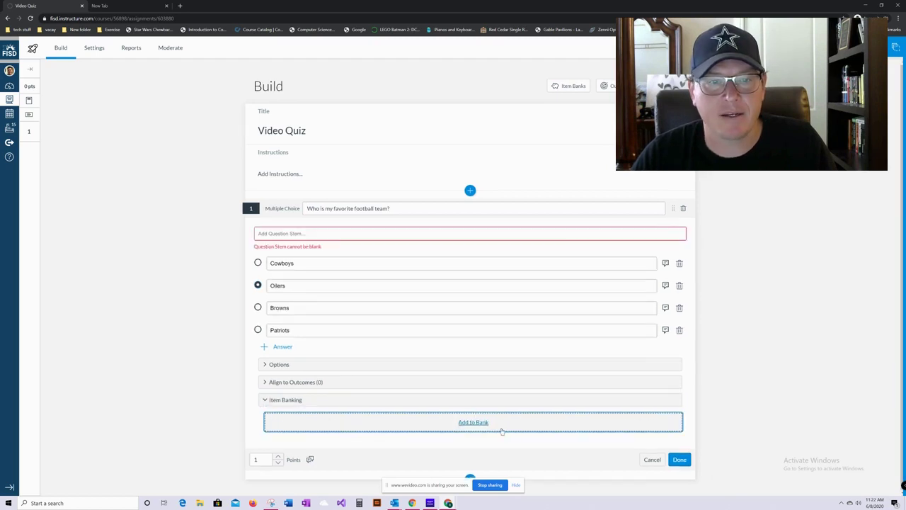
Step: Move the text "Who is my favorite football team?" from the question title into the stem, and title the question Number 2
{"action": "left_click", "coordinate": [349, 234]}
{"action": "left_click_drag", "start_coordinate": [407, 207], "coordinate": [289, 217]}
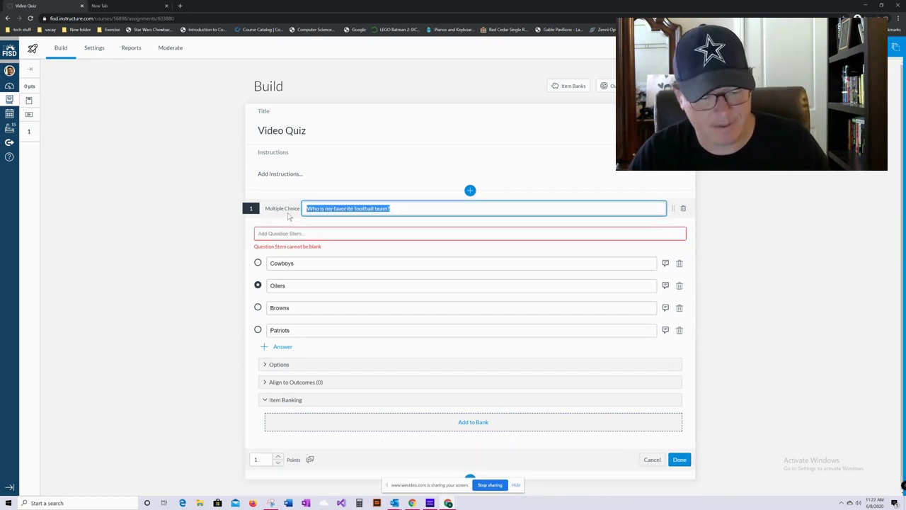
{"action": "key", "text": "ctrl+x"}
{"action": "left_click", "coordinate": [300, 233]}
{"action": "key", "text": "ctrl+v"}
{"action": "left_click", "coordinate": [364, 209]}
{"action": "type", "text": "Numbn"}
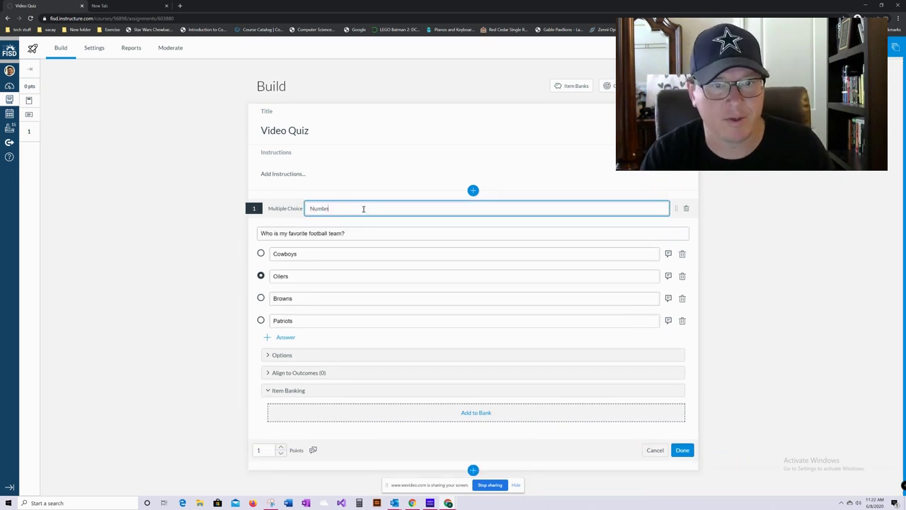
{"action": "type", "text": "erer 2"}
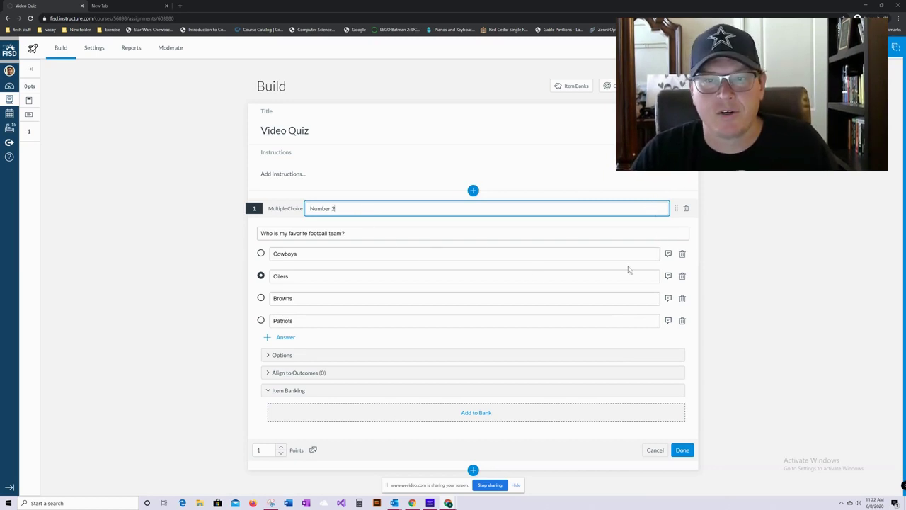
Step: Add the Number 2 question to the existing Unit 1 item bank and save it in the quiz
{"action": "left_click", "coordinate": [470, 416]}
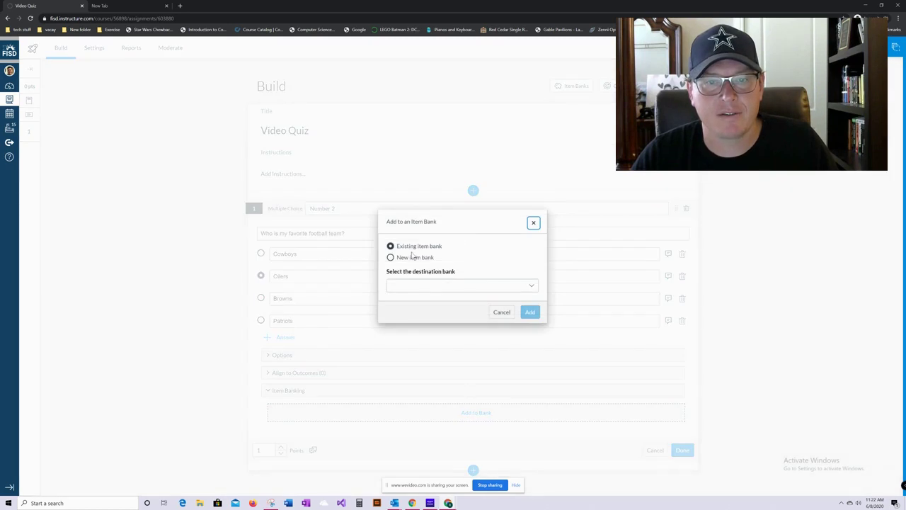
{"action": "left_click", "coordinate": [479, 286]}
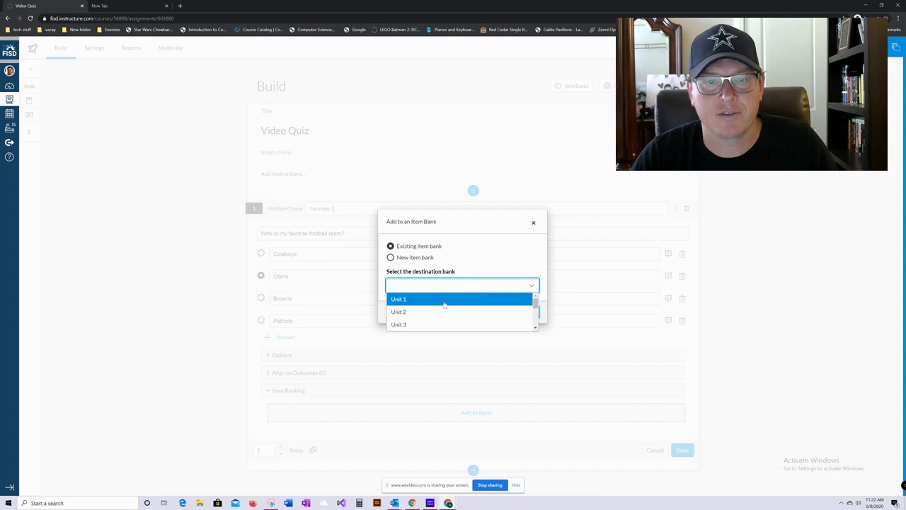
{"action": "left_click", "coordinate": [445, 301]}
{"action": "left_click", "coordinate": [531, 312]}
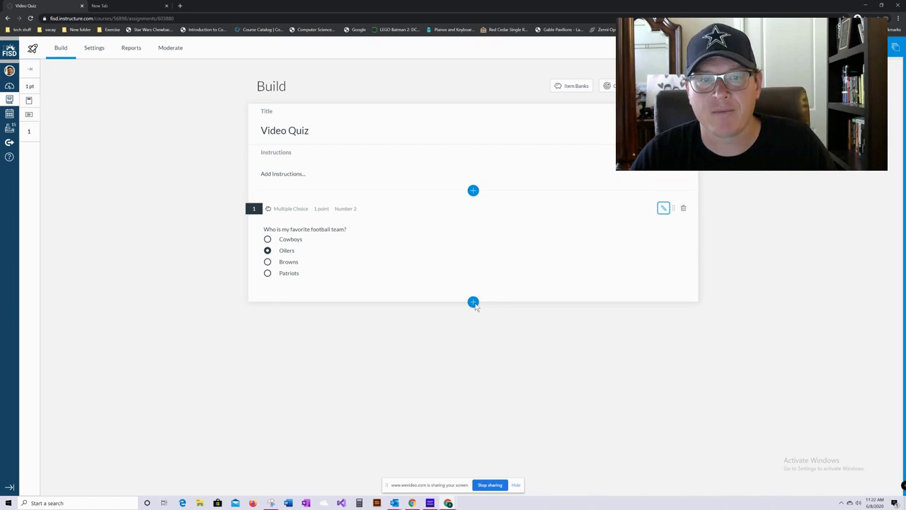
Step: Insert the "What is my name?" question from the item bank below the football team question, and close the bank
{"action": "left_click", "coordinate": [473, 303]}
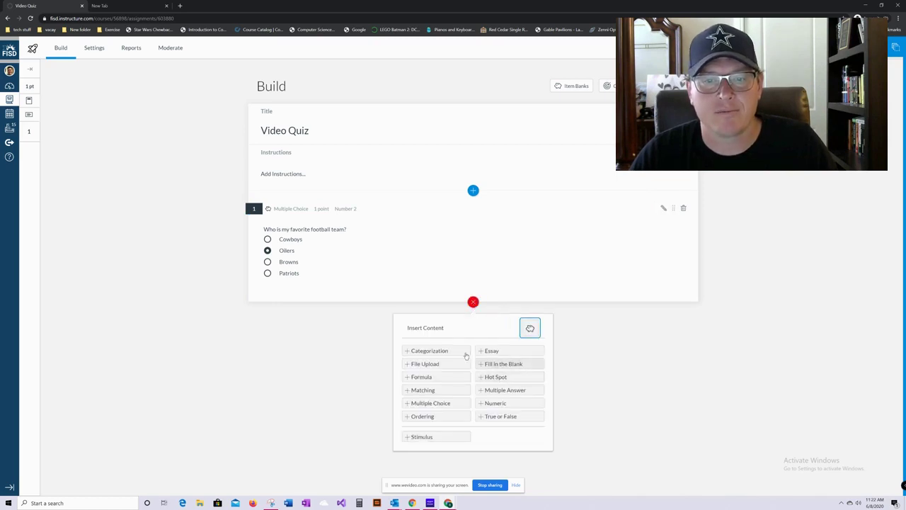
{"action": "left_click", "coordinate": [530, 328]}
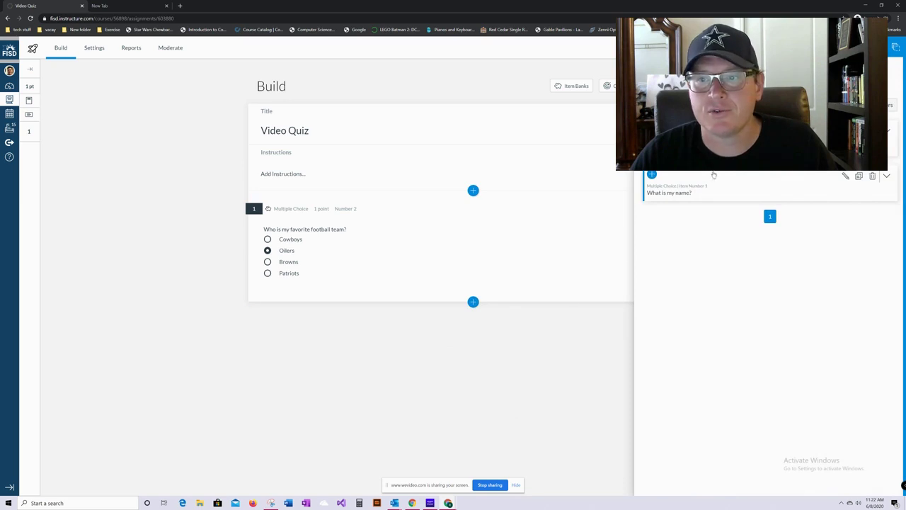
{"action": "left_click", "coordinate": [655, 189]}
{"action": "left_click", "coordinate": [652, 175]}
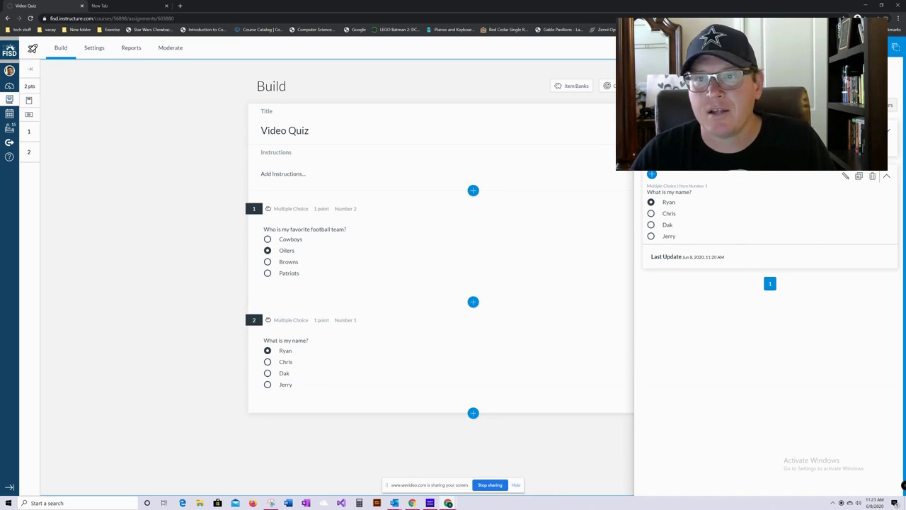
{"action": "left_click", "coordinate": [570, 86]}
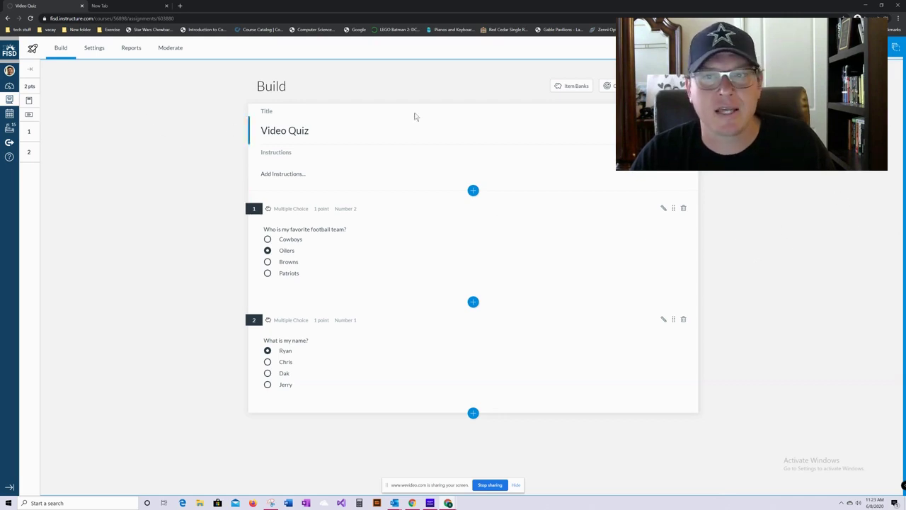
Step: Leave the quiz builder, view the course question banks from the quiz list, and return to the course's Quizzes page
{"action": "key", "text": "F5"}
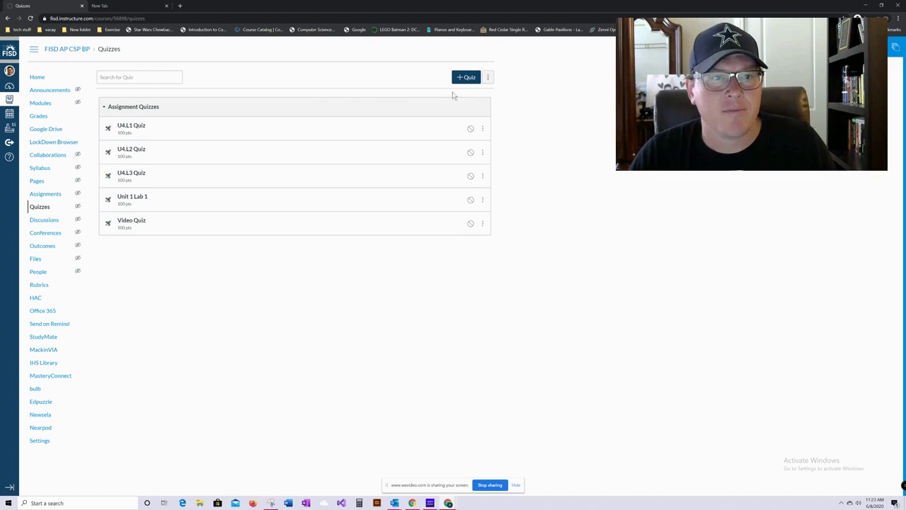
{"action": "left_click", "coordinate": [488, 79]}
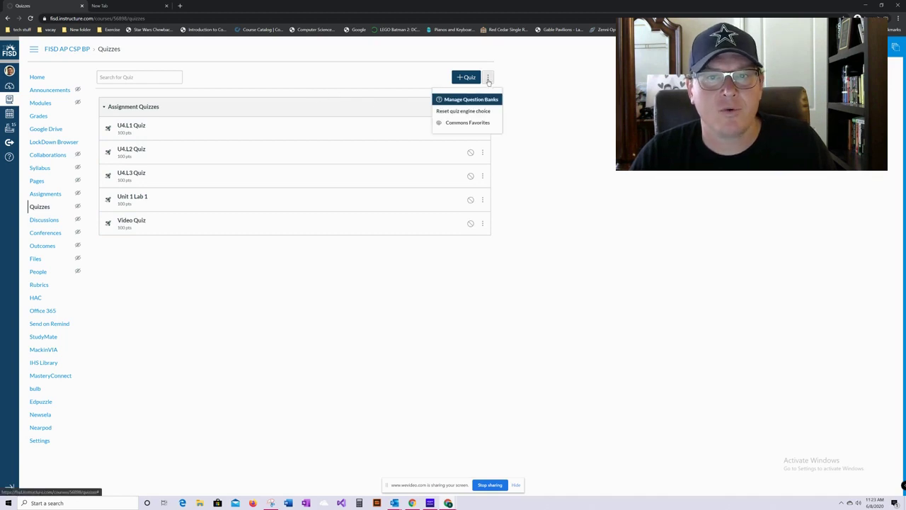
{"action": "left_click", "coordinate": [459, 103]}
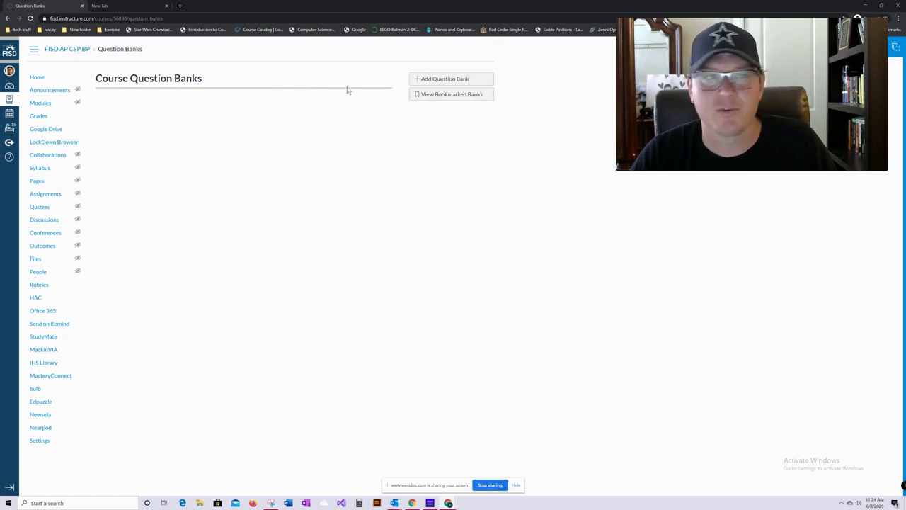
{"action": "left_click", "coordinate": [77, 50]}
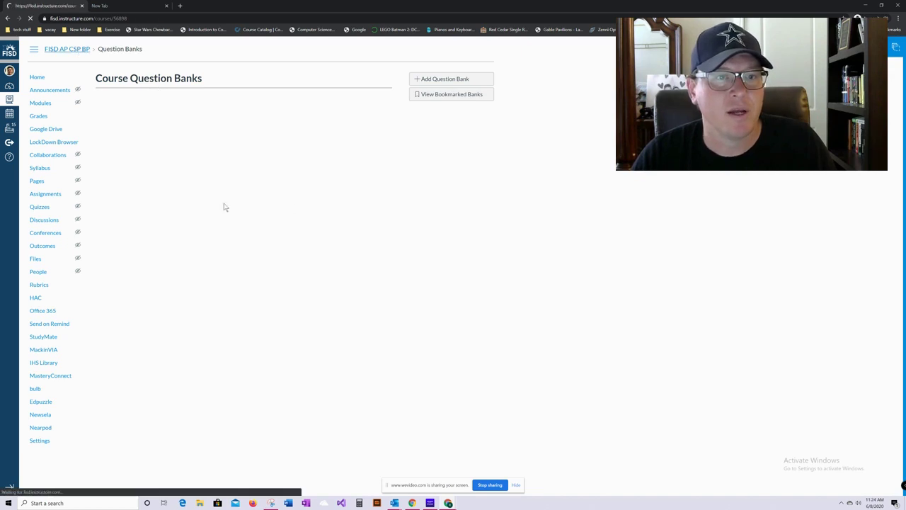
{"action": "left_click", "coordinate": [39, 207]}
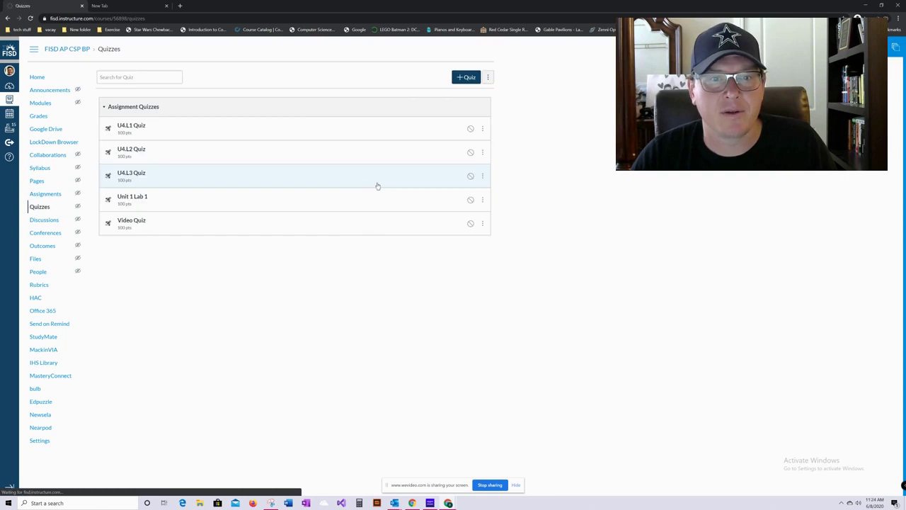